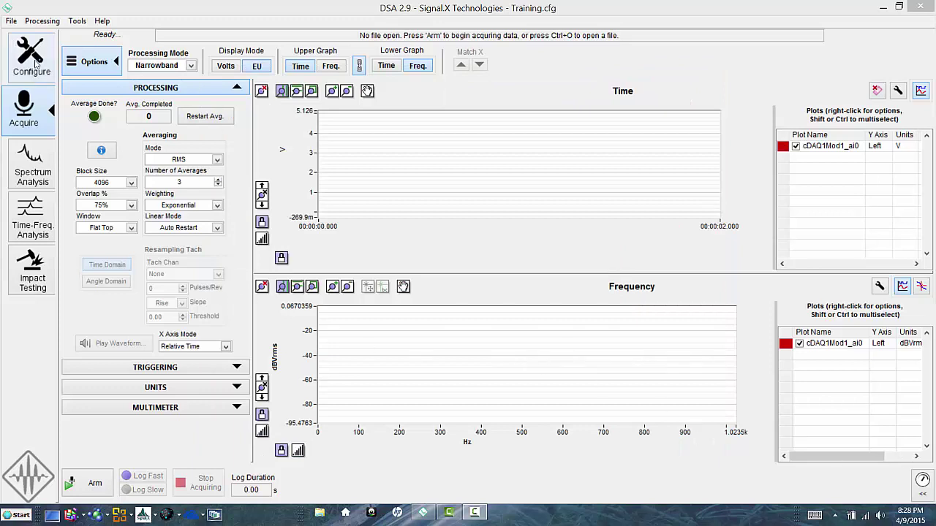
- In the hardware configuration of module cDAQ1Mod1, set the engineering unit of channel cDAQ1Mod1_ai0 to g
click(33, 62)
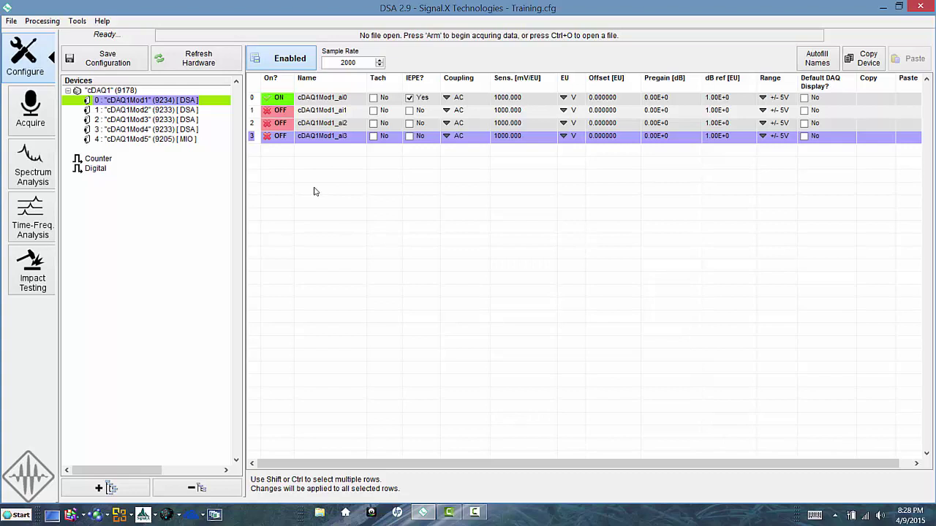
click(195, 64)
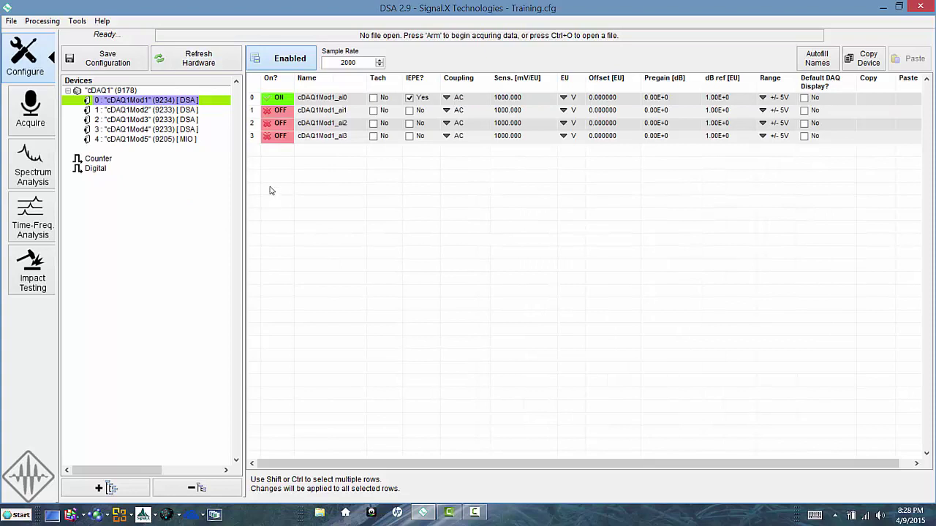
click(122, 102)
click(275, 103)
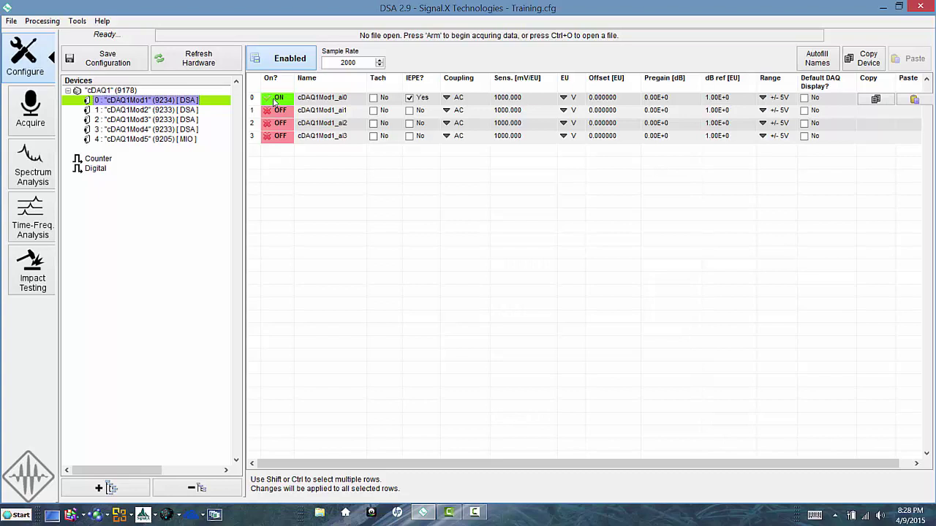
click(274, 100)
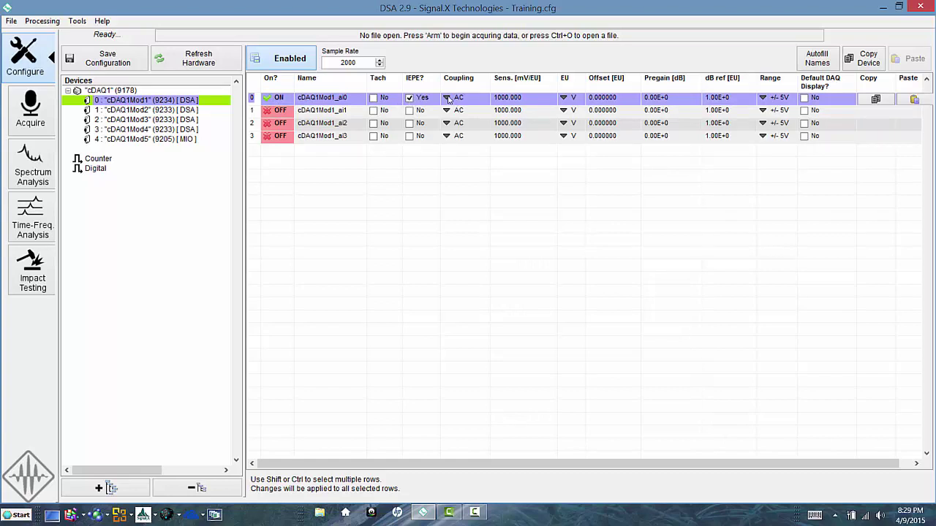
click(523, 98)
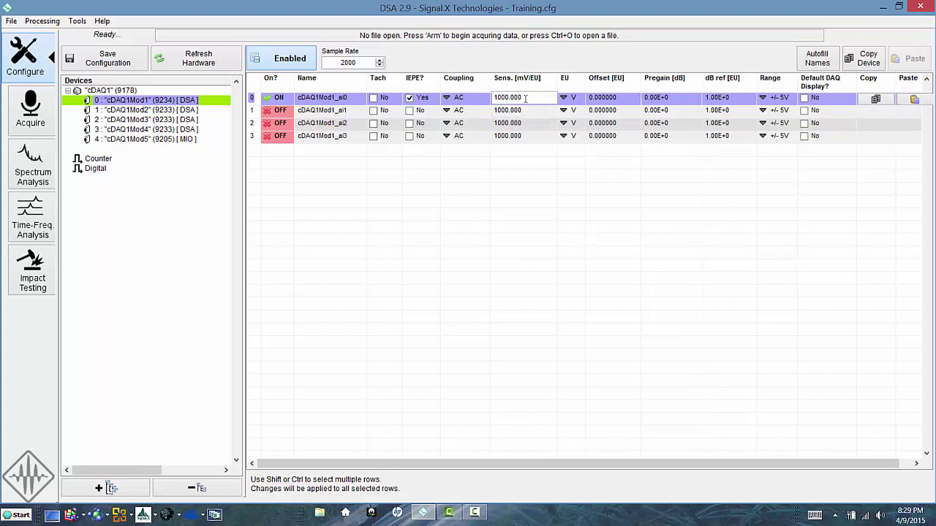
click(564, 100)
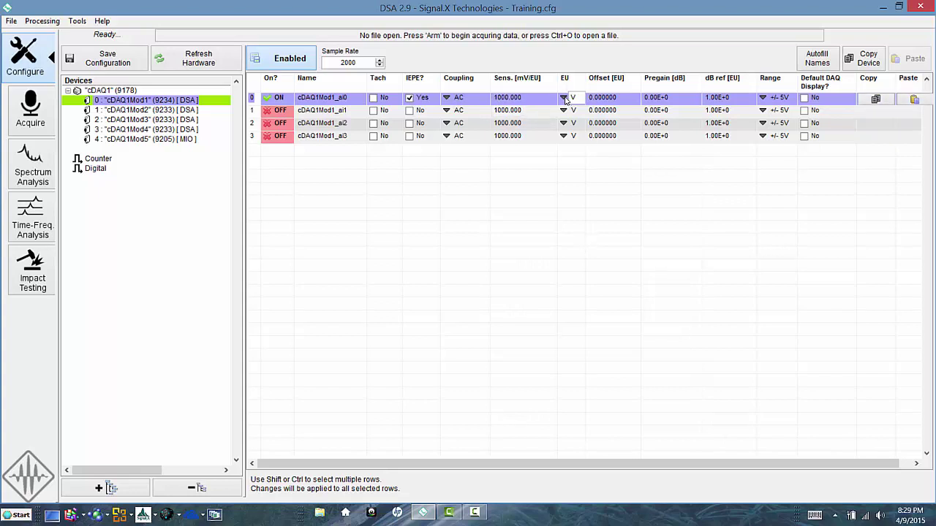
click(565, 100)
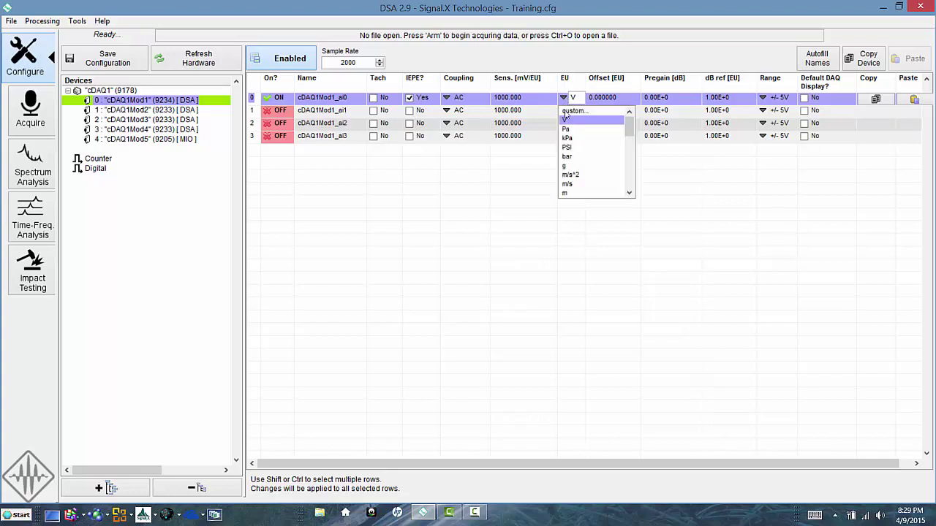
click(594, 166)
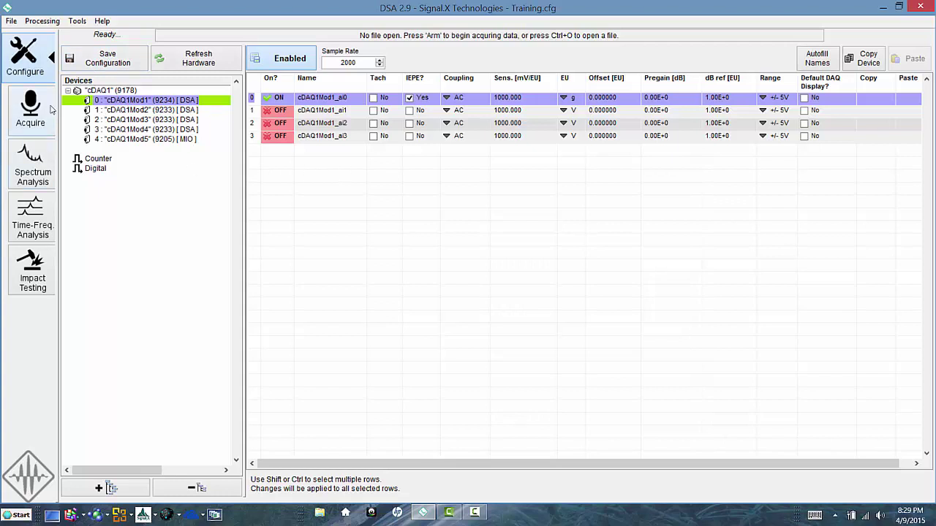
- Review the acquisition processing settings: averaging mode, number of averages, weighting, block size, overlap and window
click(40, 115)
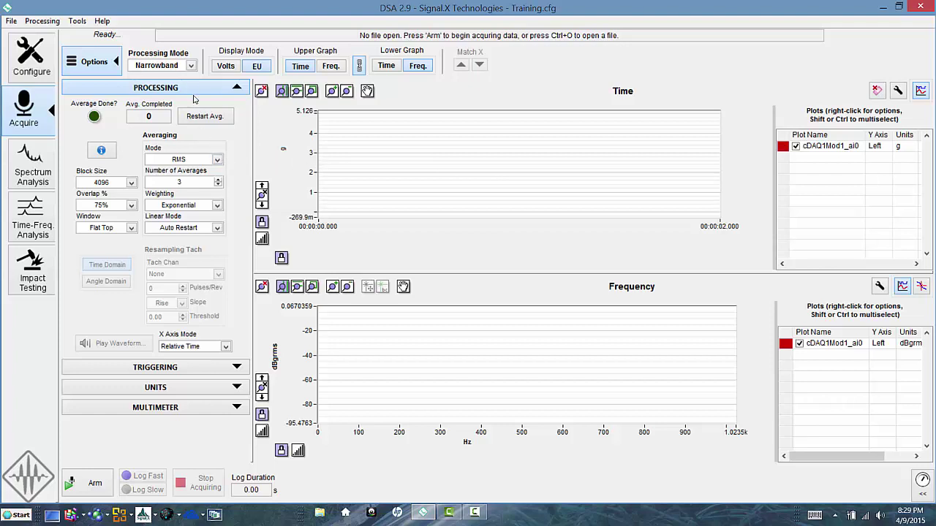
click(217, 160)
click(178, 191)
click(217, 205)
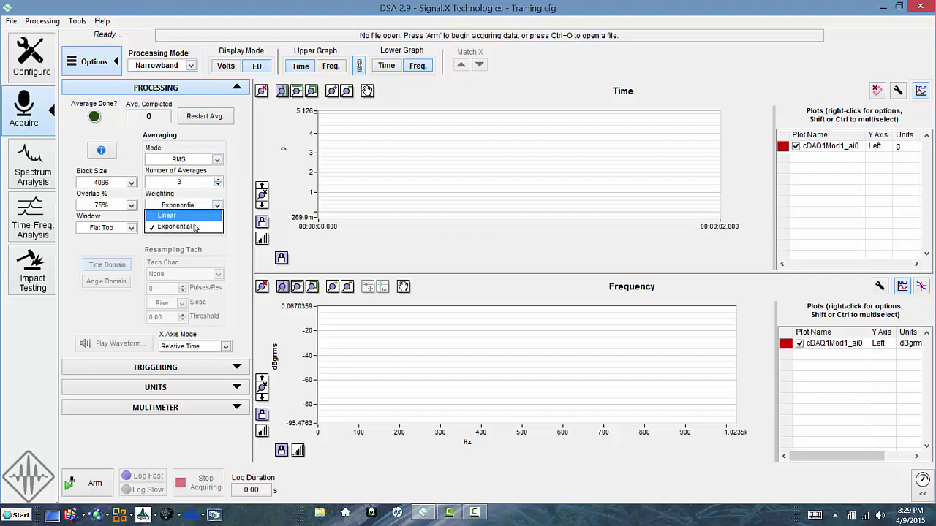
click(221, 183)
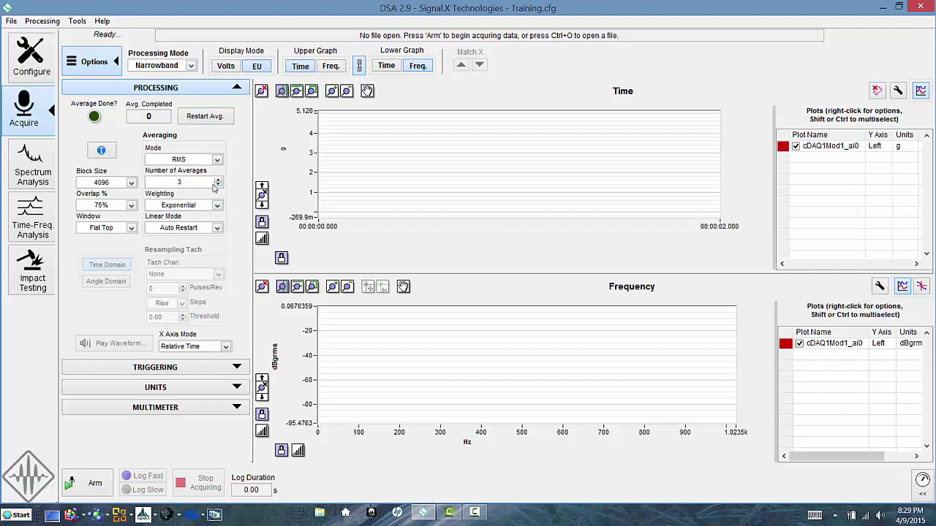
click(201, 182)
click(131, 183)
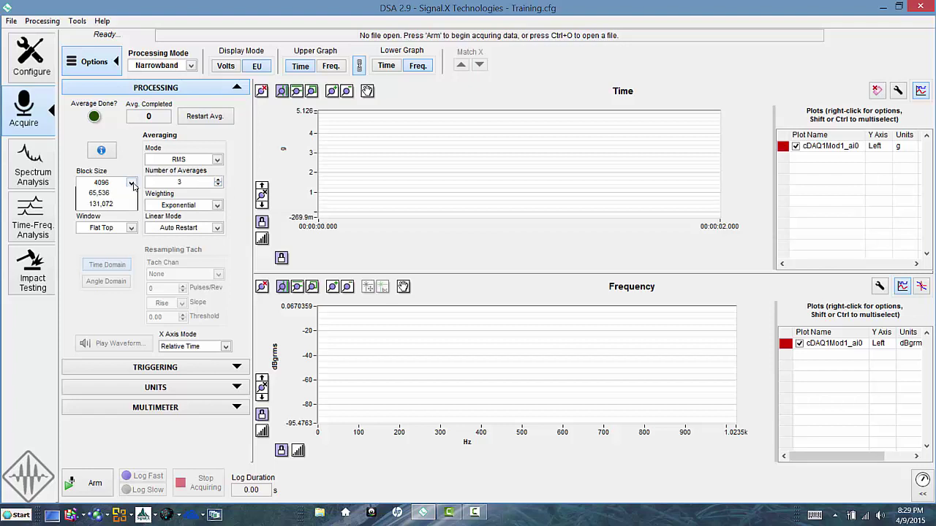
click(100, 240)
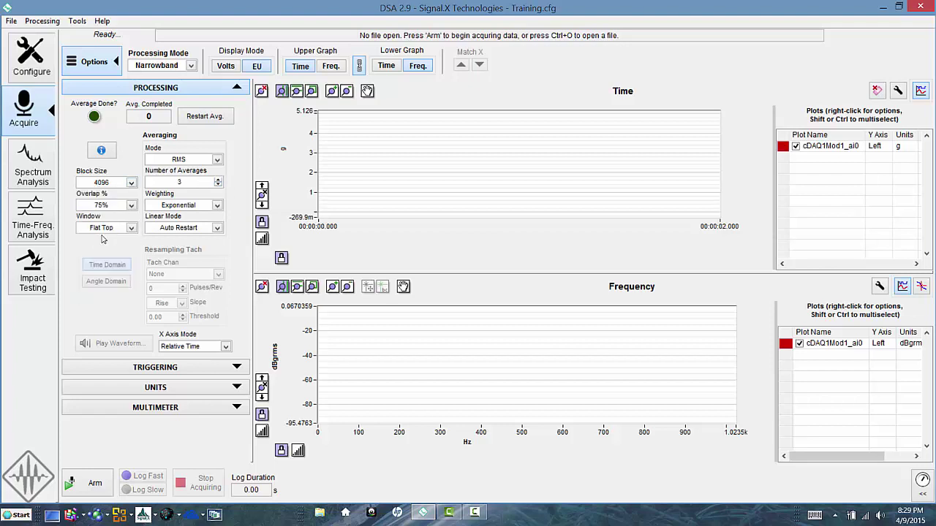
click(132, 207)
click(99, 249)
click(131, 228)
click(101, 260)
- Set the spectrum units of all channels to EUrms and return to the processing settings
click(235, 389)
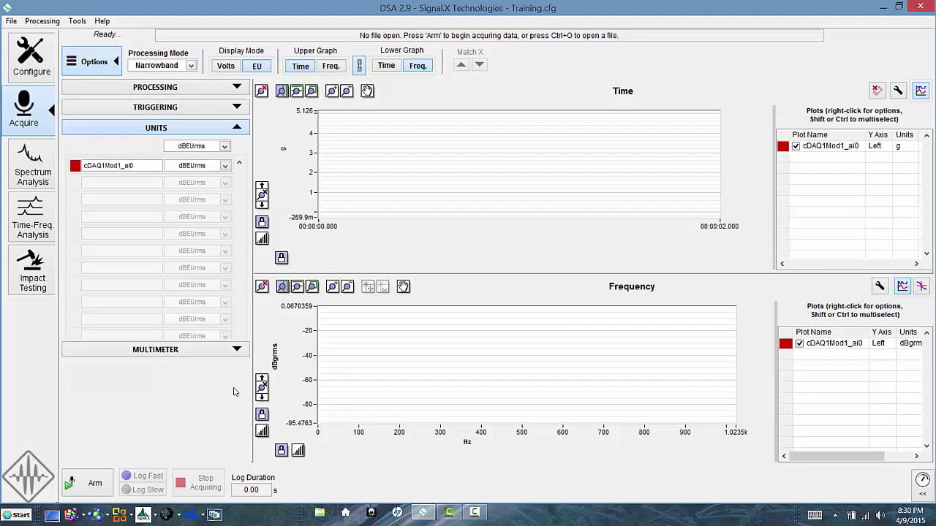
click(224, 146)
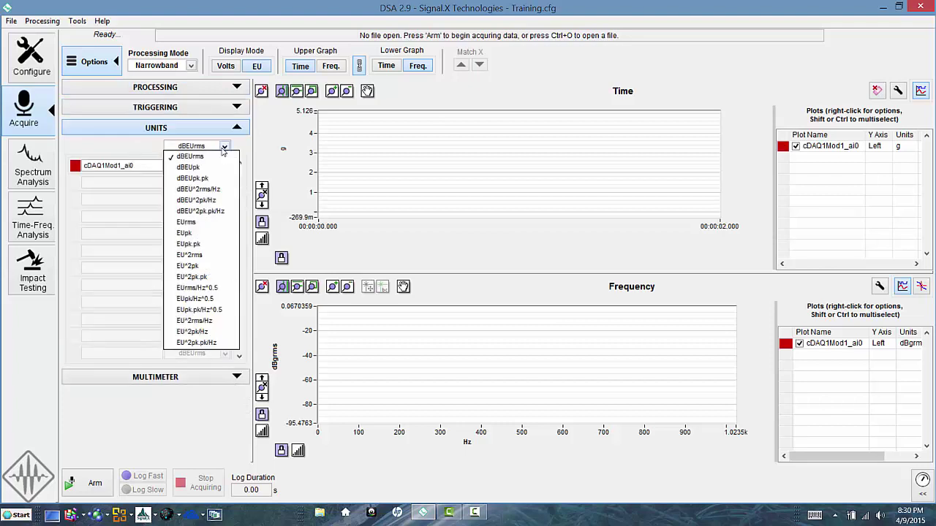
click(190, 223)
click(225, 148)
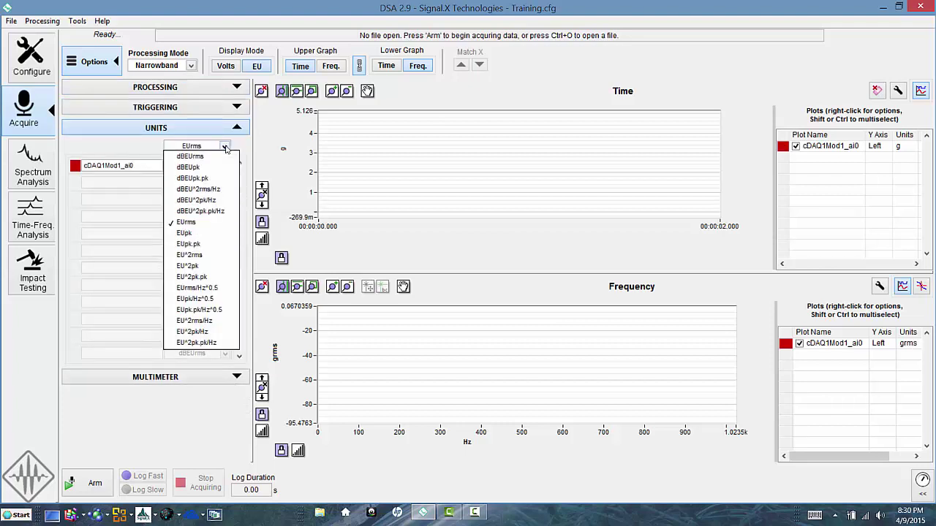
click(187, 223)
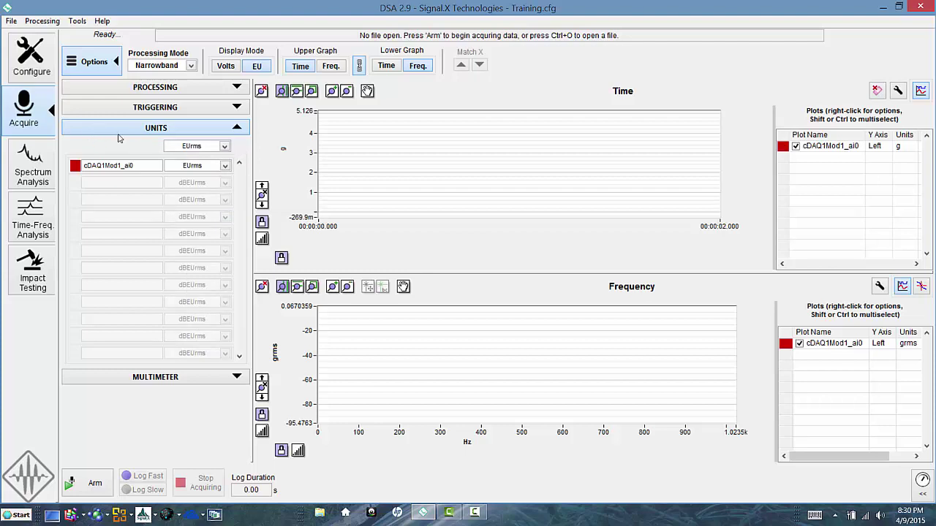
click(141, 88)
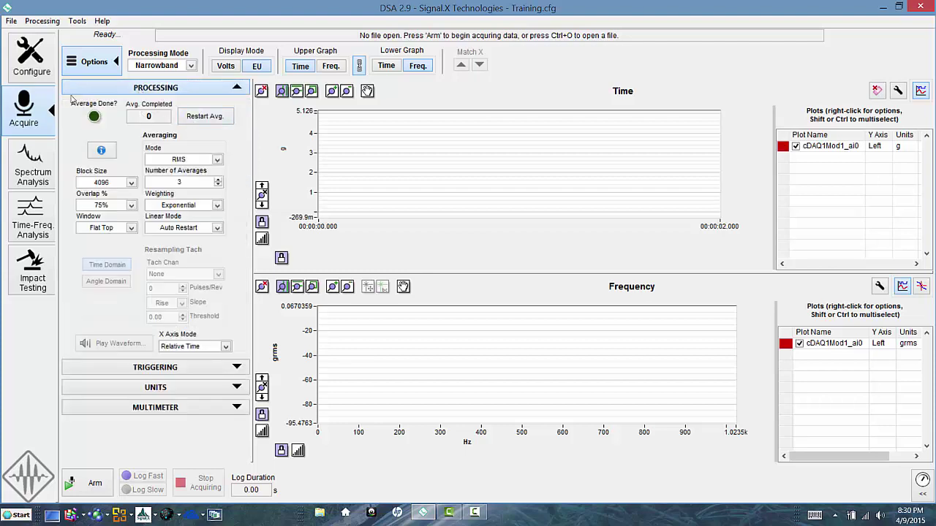
- Arm the acquisition and zoom the frequency graph to about 133–189 Hz around the calibrator peak, with its X axis unlocked
click(89, 486)
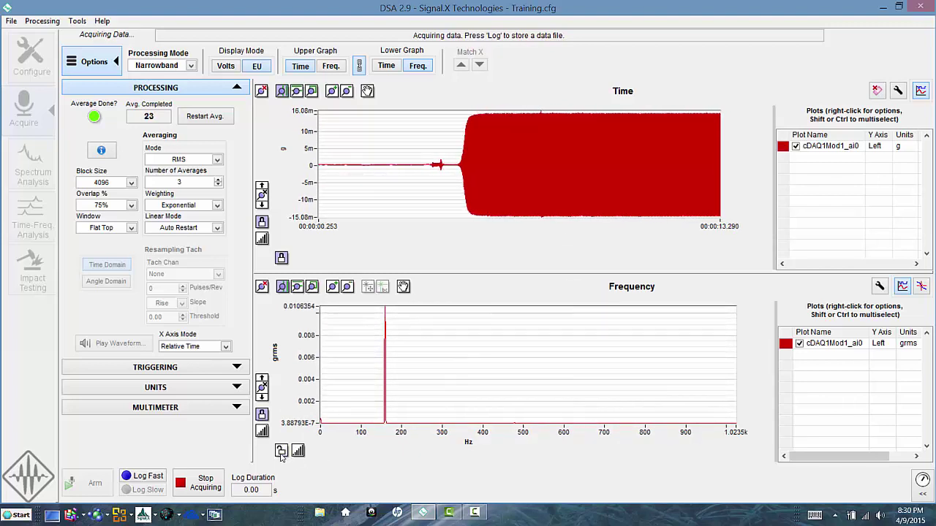
click(286, 290)
drag(372, 389, 395, 392)
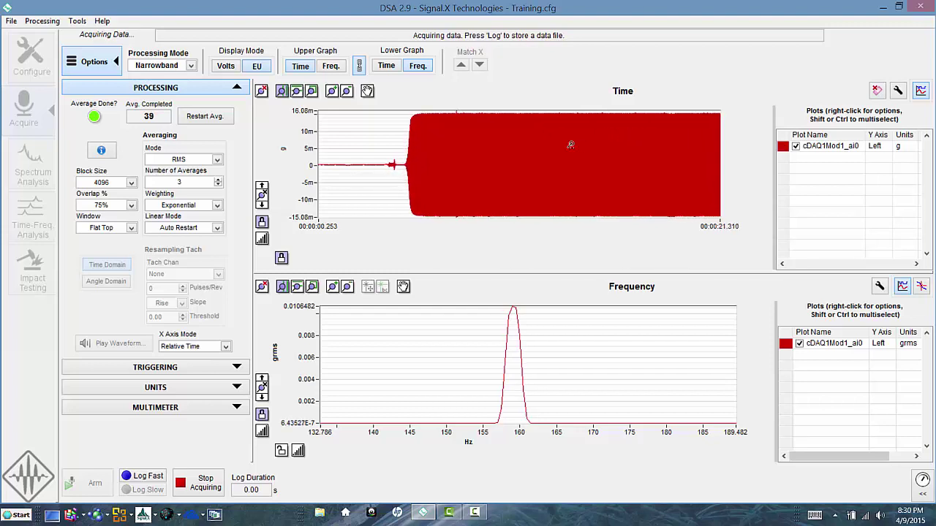
- Unlock the time graph's X axis and zoom in to a span of about 0.083 s of the sine wave
click(281, 258)
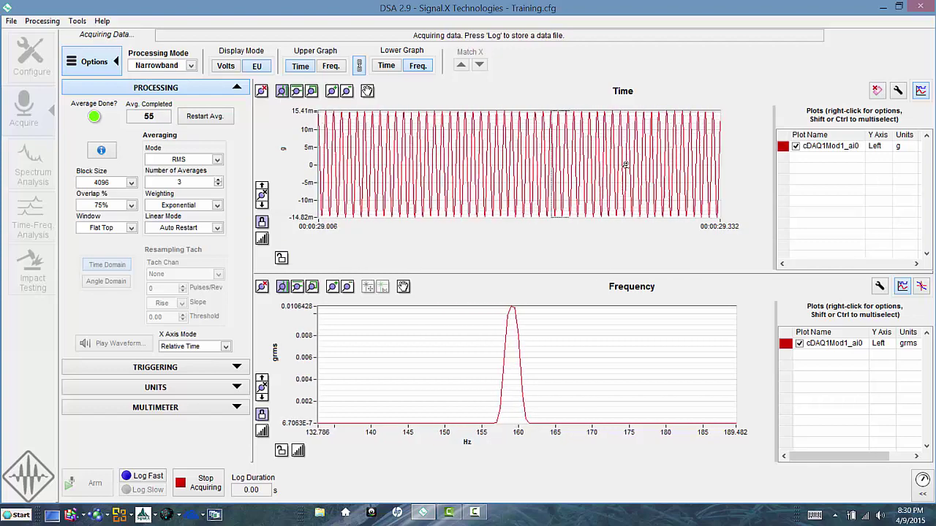
drag(653, 164, 653, 164)
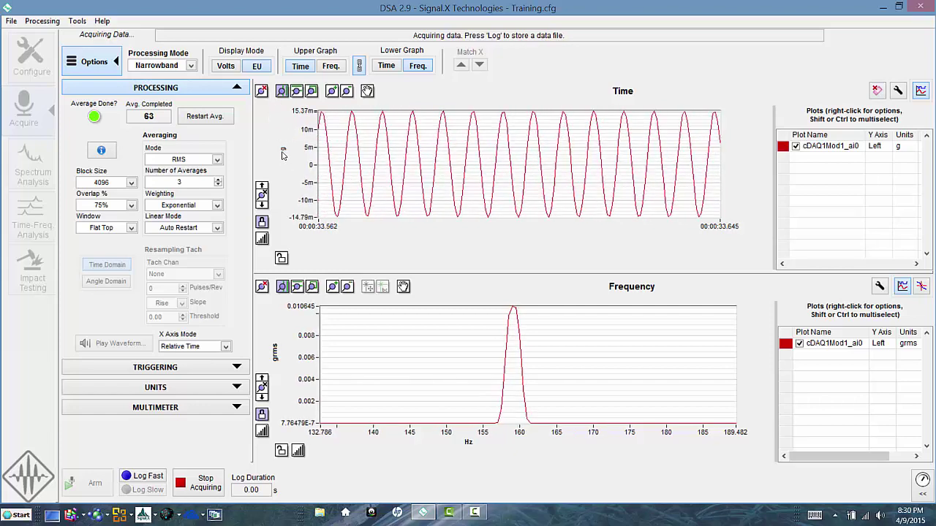
- Display the signal in Volts, read the spectral peak's amplitude in Vrms, and stop acquiring
click(225, 66)
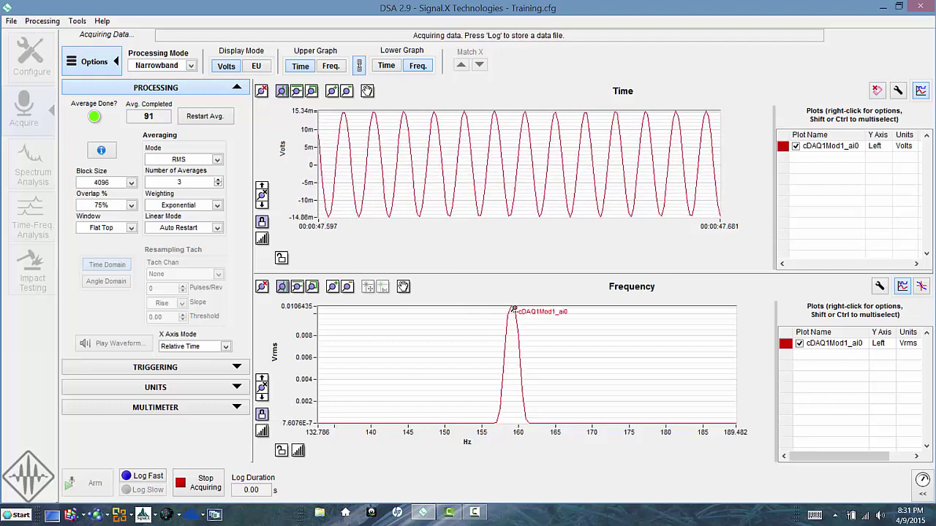
double_click(300, 306)
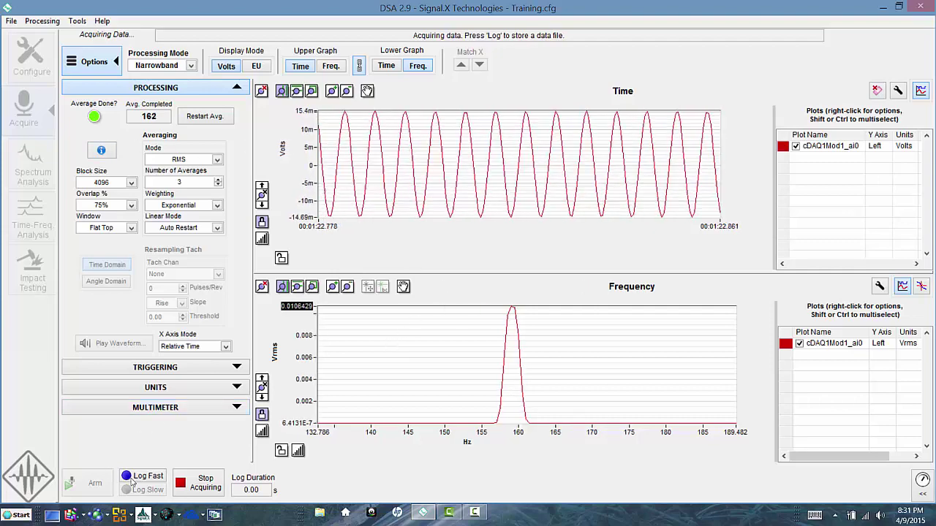
click(203, 488)
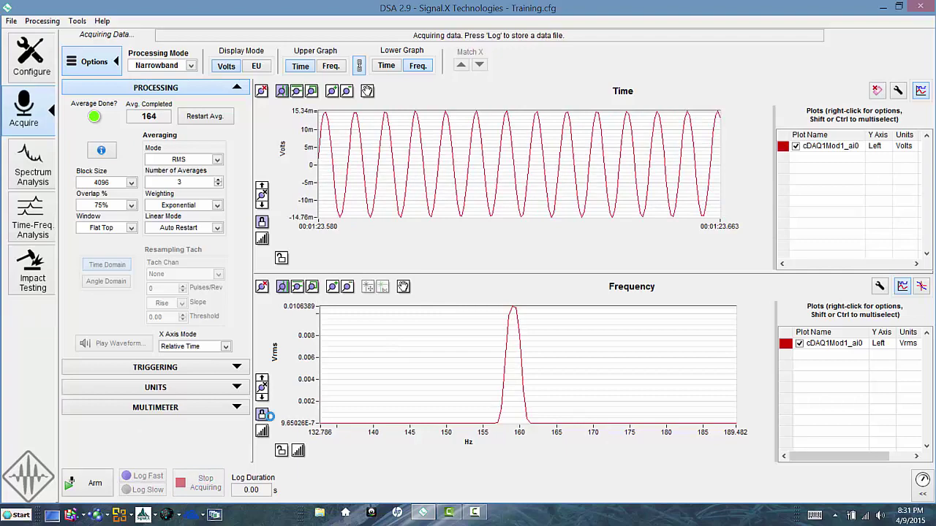
- In the hardware configuration, set the sensitivity of channel cDAQ1Mod1_ai0 to 10.64 mV/EU
click(29, 60)
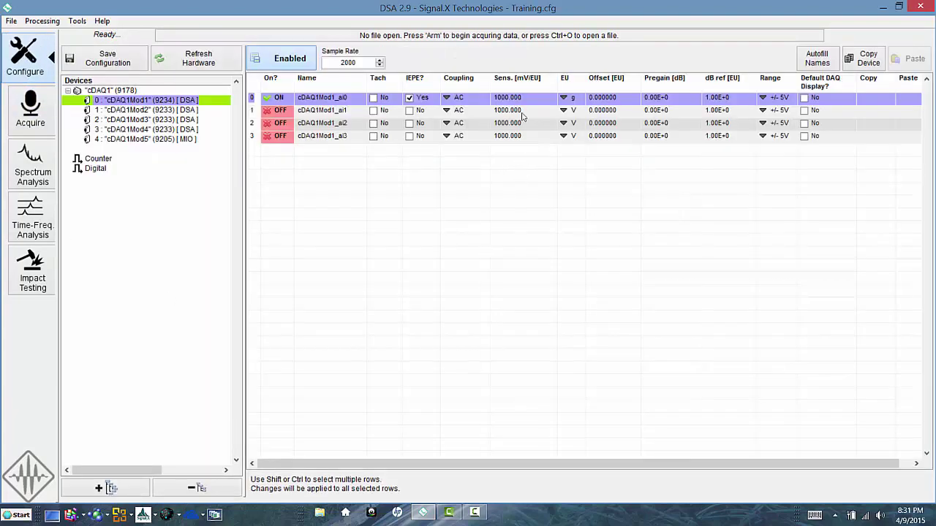
click(511, 97)
text(1)
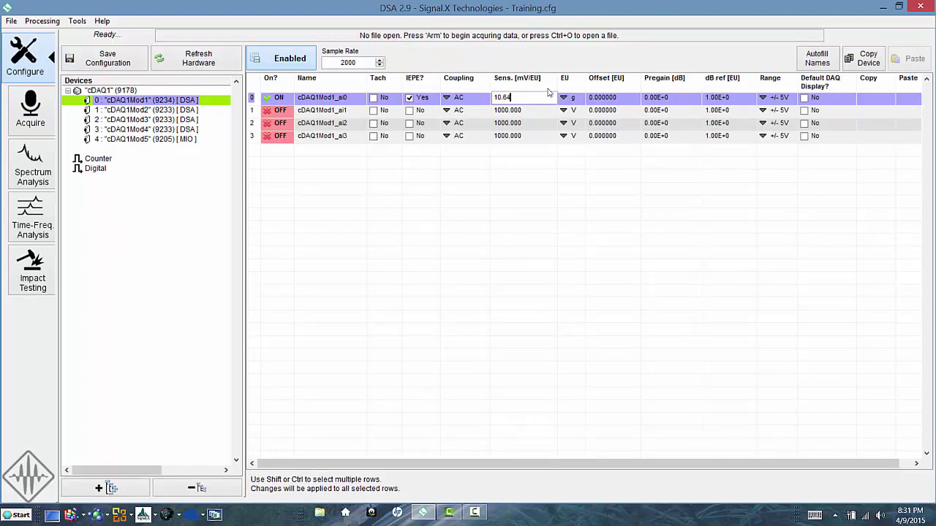
text(0.64)
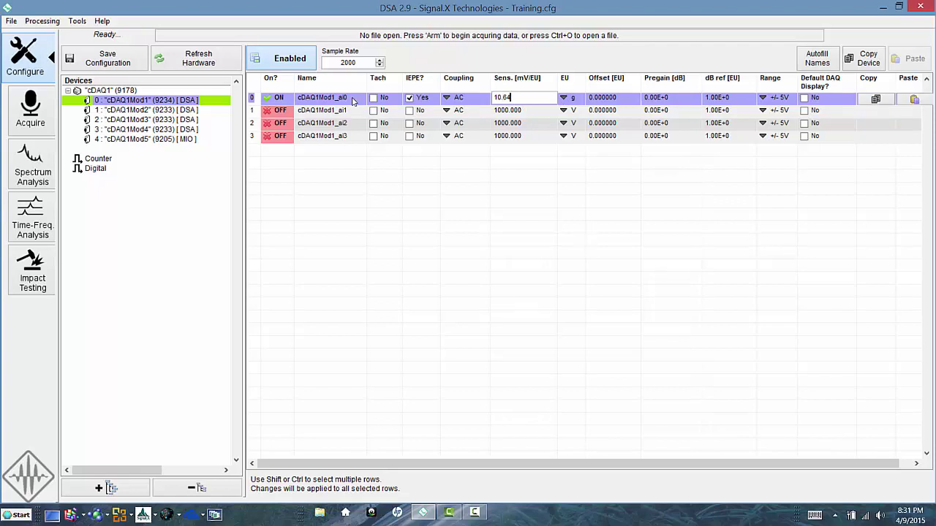
- Rename channel cDAQ1Mod1_ai0 to Accelerometer and save the configuration
click(356, 97)
drag(355, 97, 296, 97)
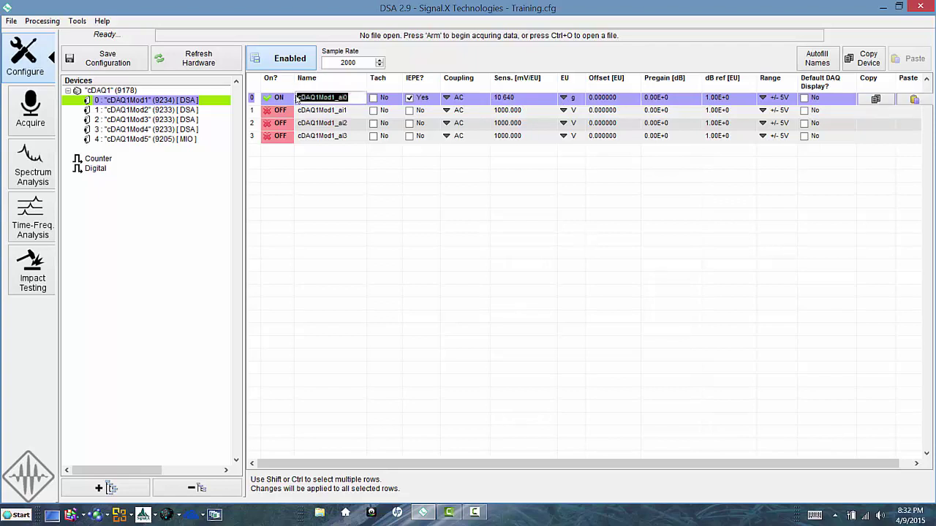
text(Accelerometer)
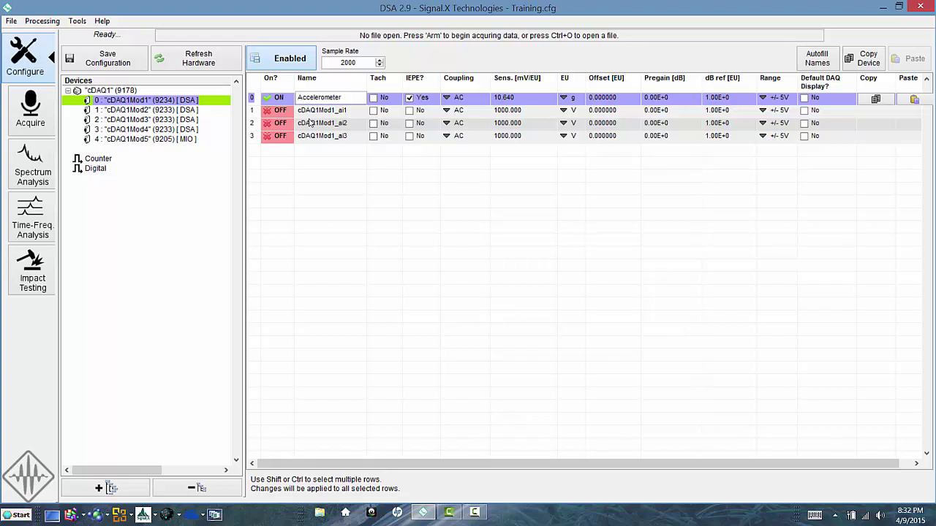
click(103, 64)
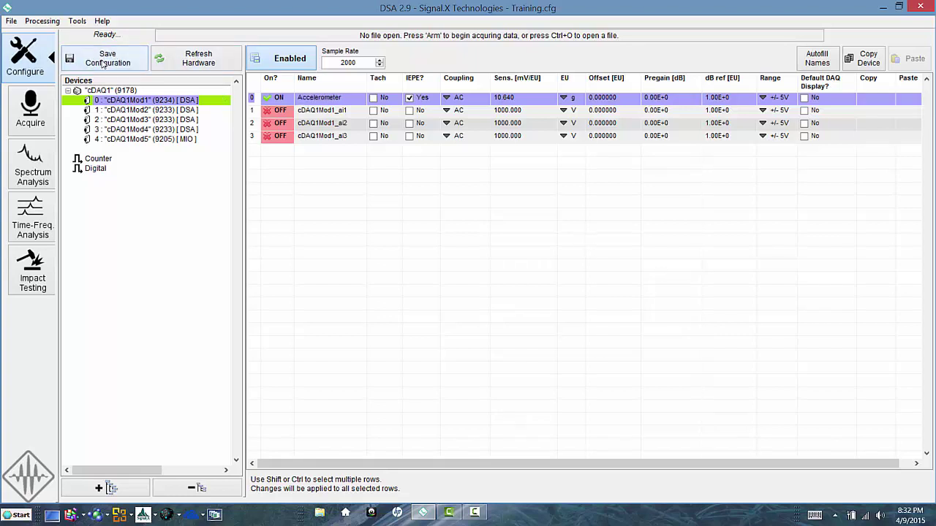
- Restart the acquisition with the calibrated channel and switch the display mode to EU
click(26, 112)
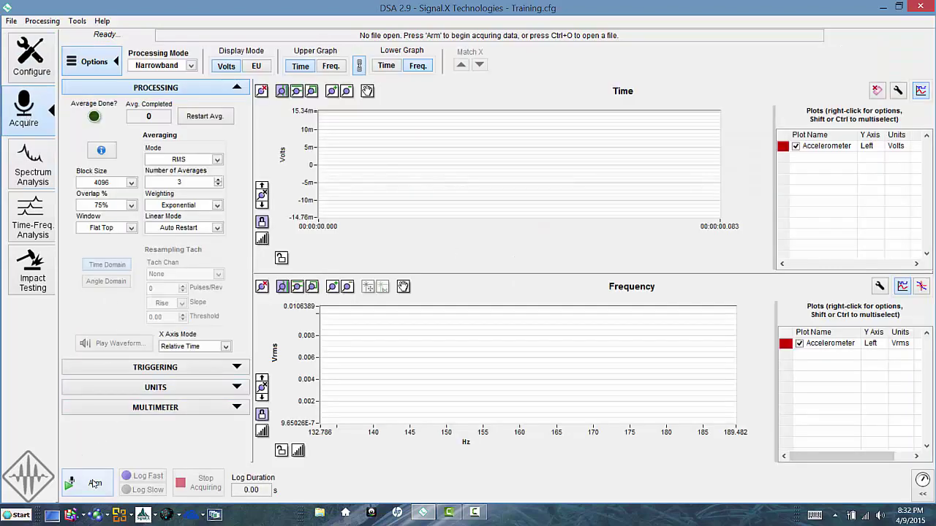
click(94, 485)
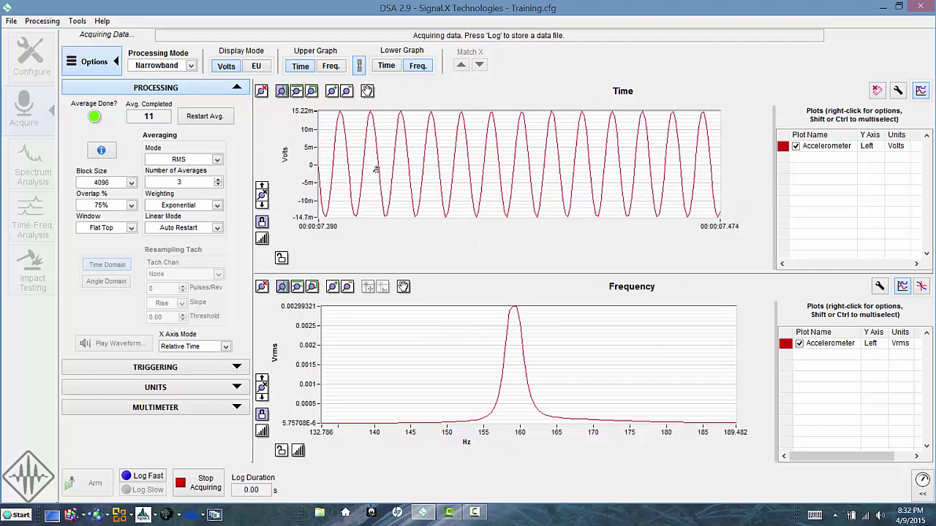
click(256, 66)
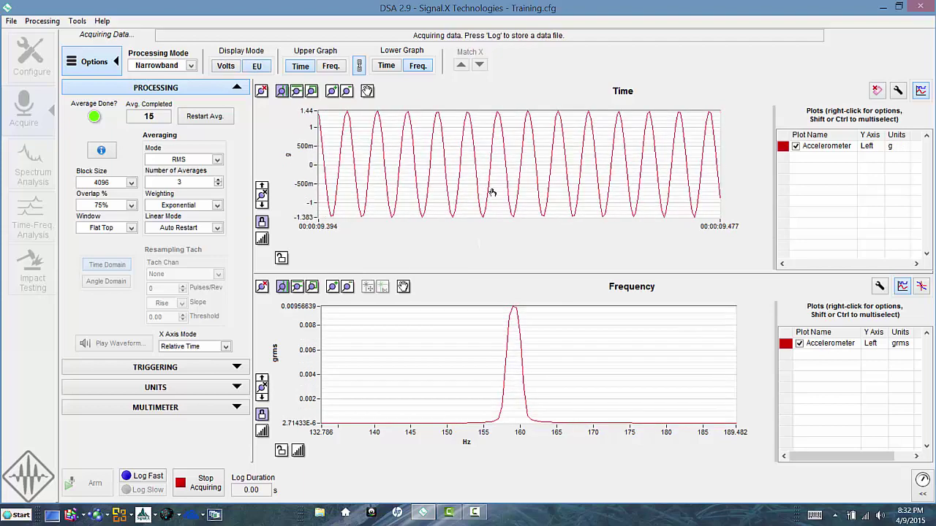